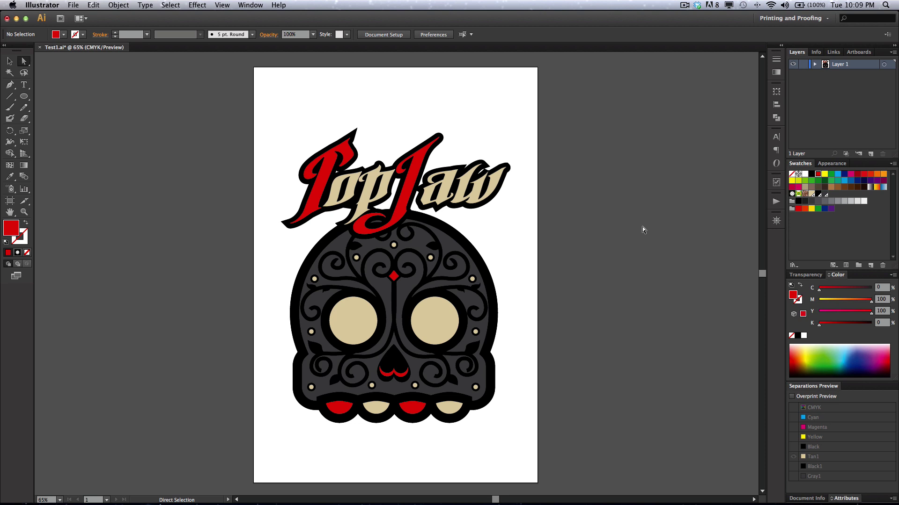
# Switch to the Printing and Proofing workspace and show the rulers around the artboard
pyautogui.click(781, 18)
pyautogui.click(787, 53)
pyautogui.click(221, 5)
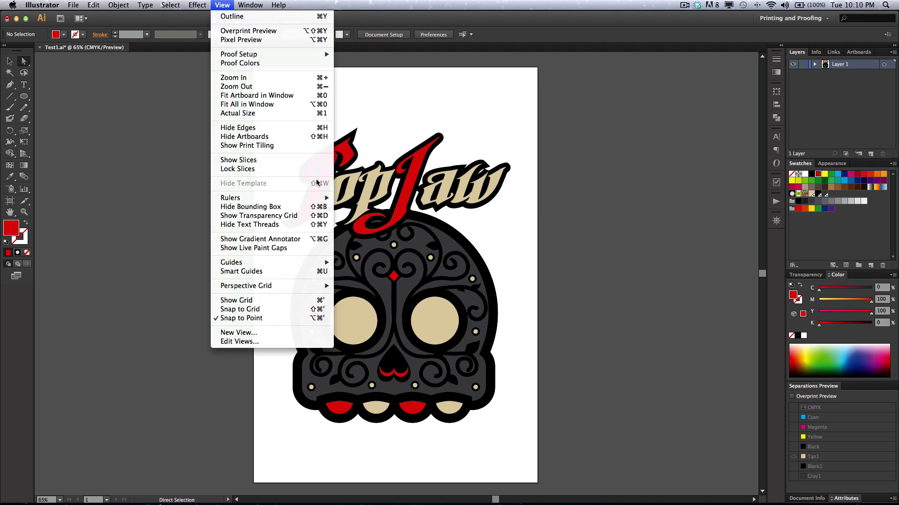
pyautogui.moveTo(309, 198)
pyautogui.click(351, 198)
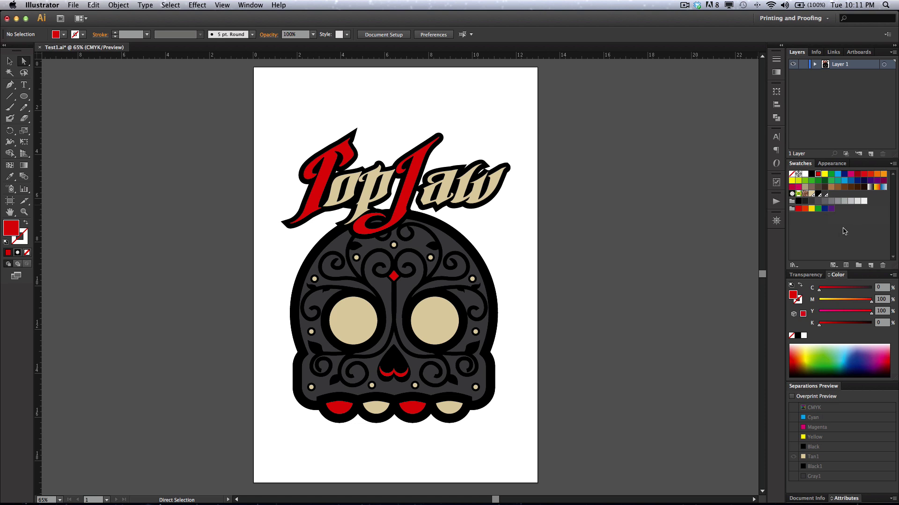
# Preview the Tan1, Black1 and Gray1 separations of the skull artwork with Overprint Preview, and then switch the preview off
pyautogui.click(792, 397)
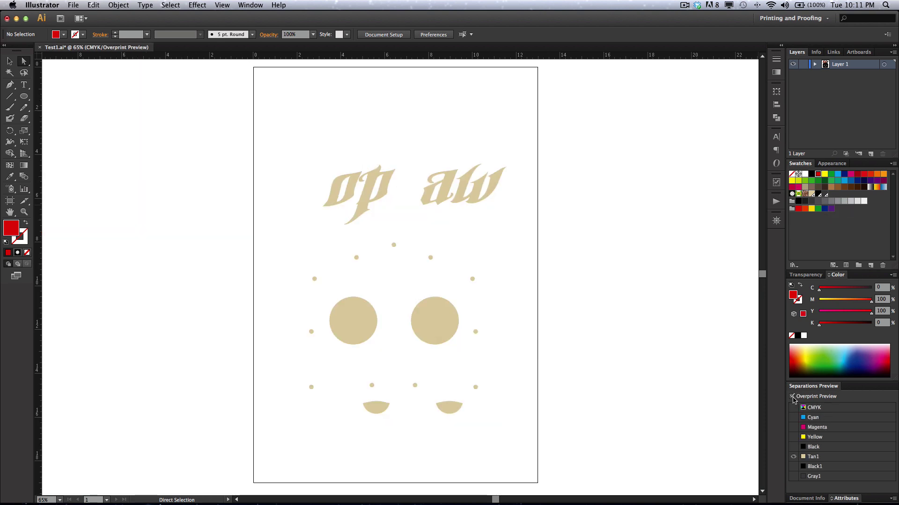
pyautogui.click(794, 467)
pyautogui.click(794, 456)
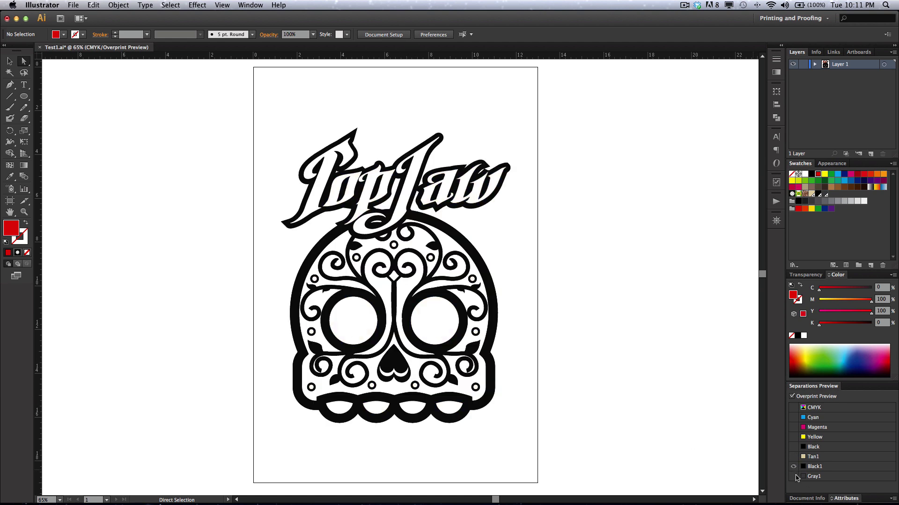
pyautogui.click(793, 476)
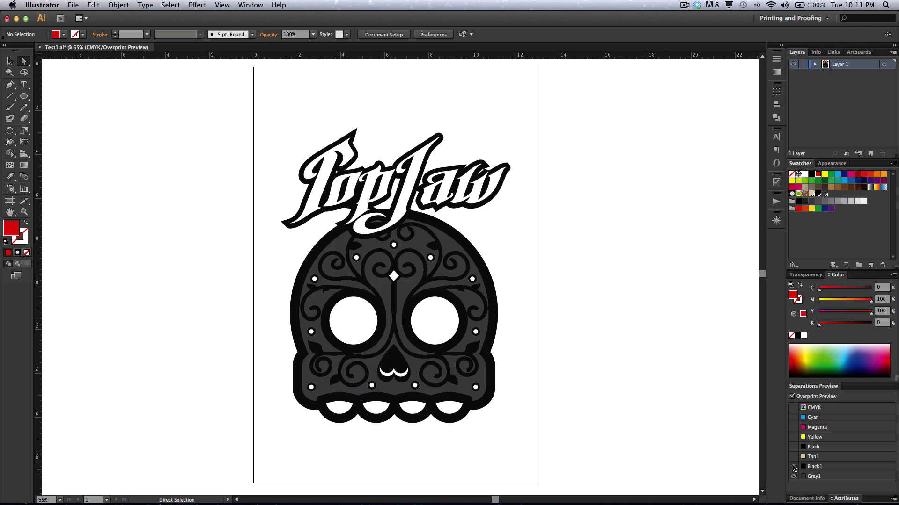
pyautogui.click(793, 467)
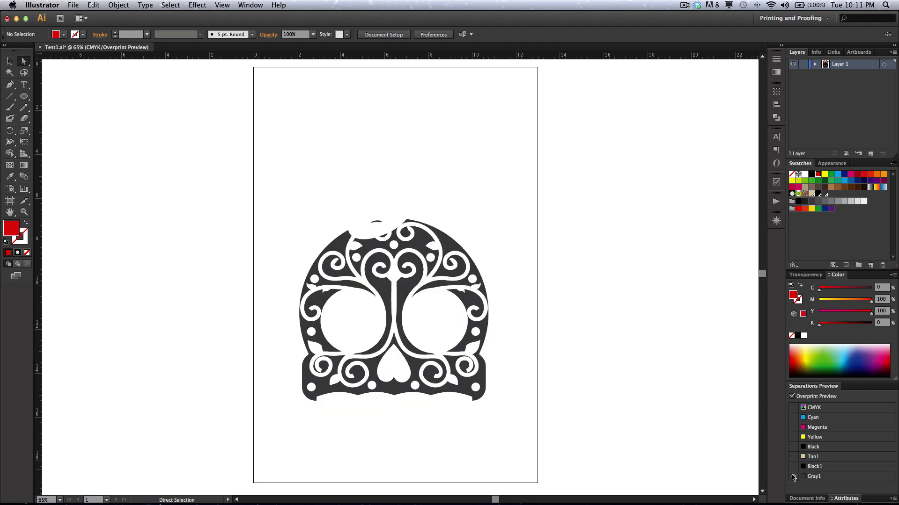
pyautogui.click(791, 397)
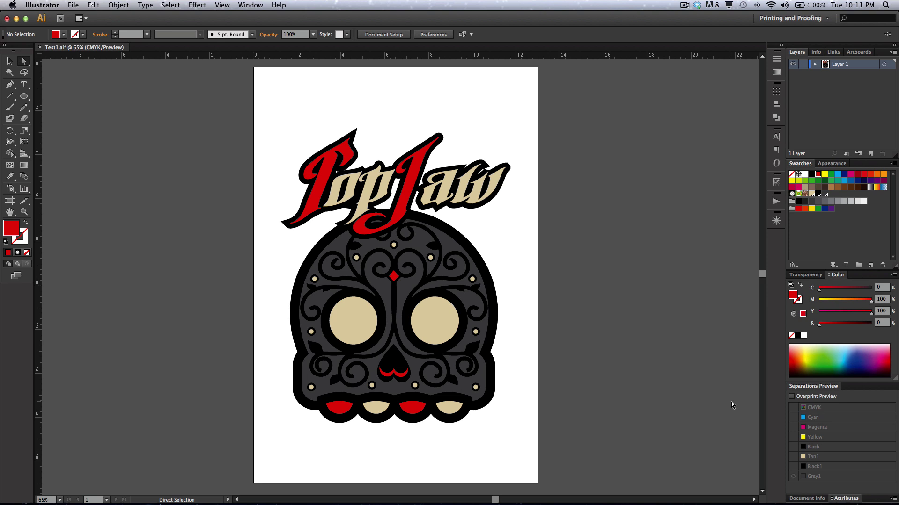
# Show the CMYK process plates together with Gray1 in Overprint Preview, then leave the preview
pyautogui.click(791, 397)
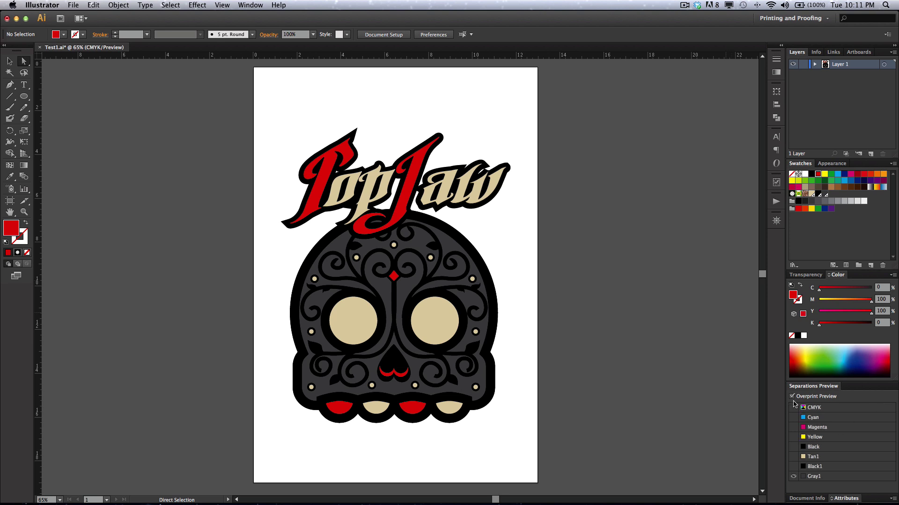
pyautogui.click(793, 408)
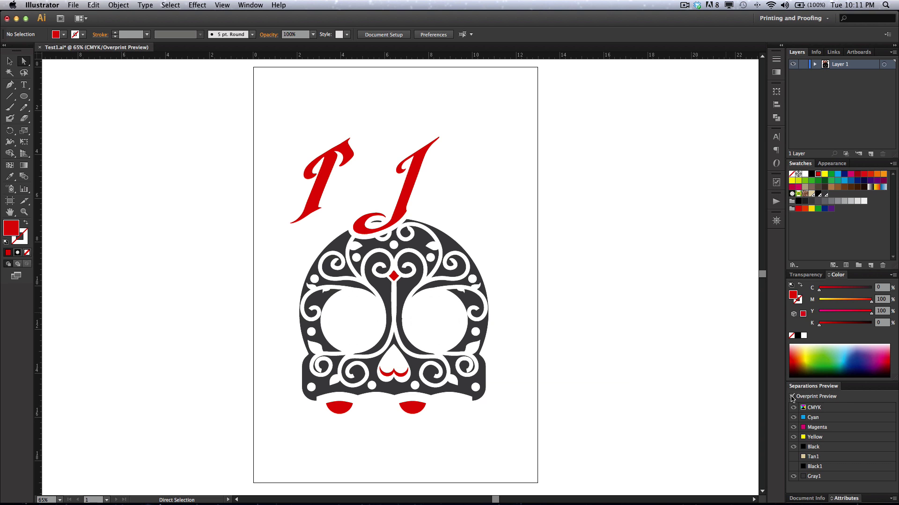
pyautogui.click(791, 398)
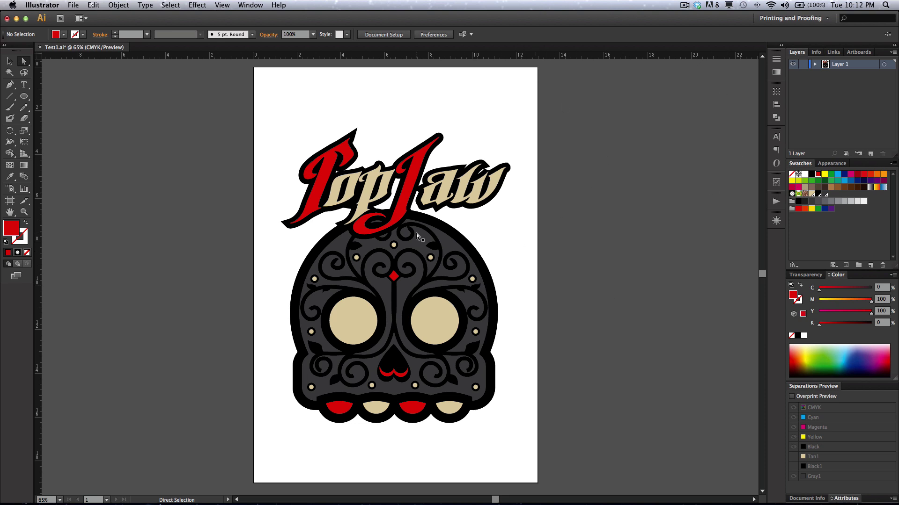
# Select every object that shares the fill color of the red letter J
pyautogui.click(407, 194)
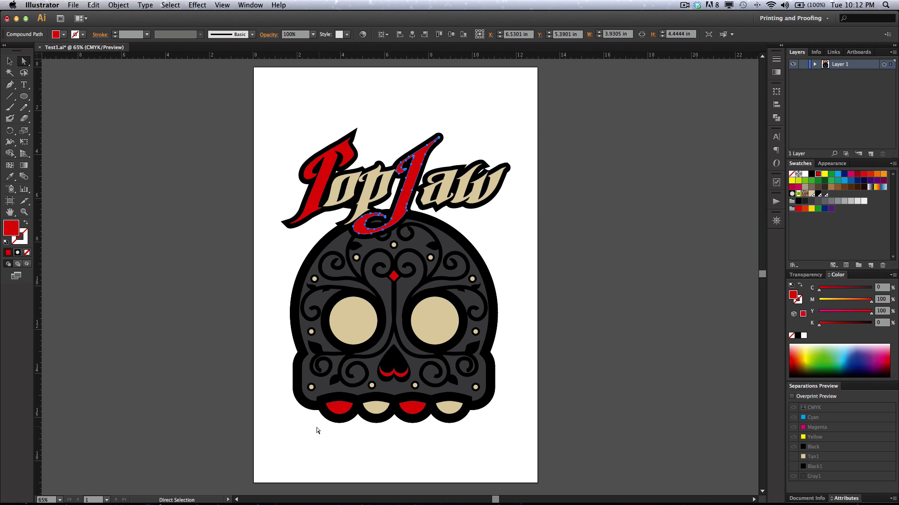
pyautogui.click(171, 5)
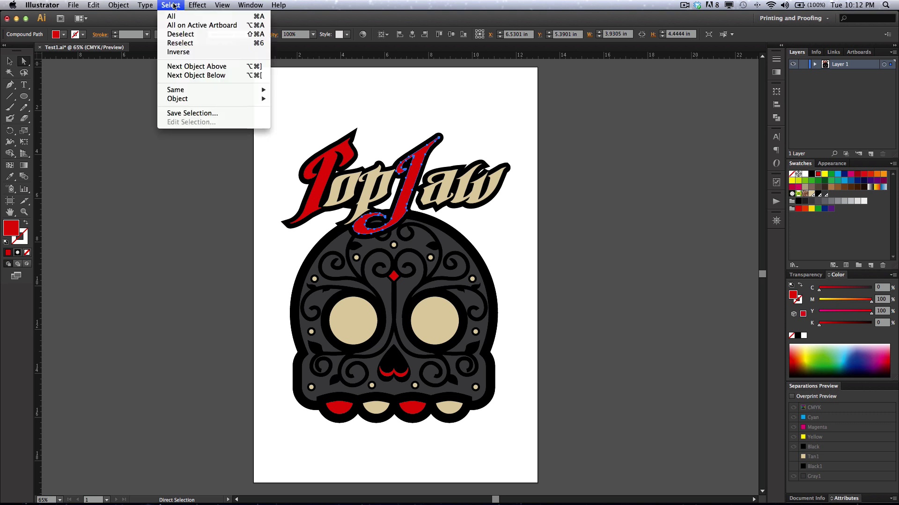
pyautogui.moveTo(217, 90)
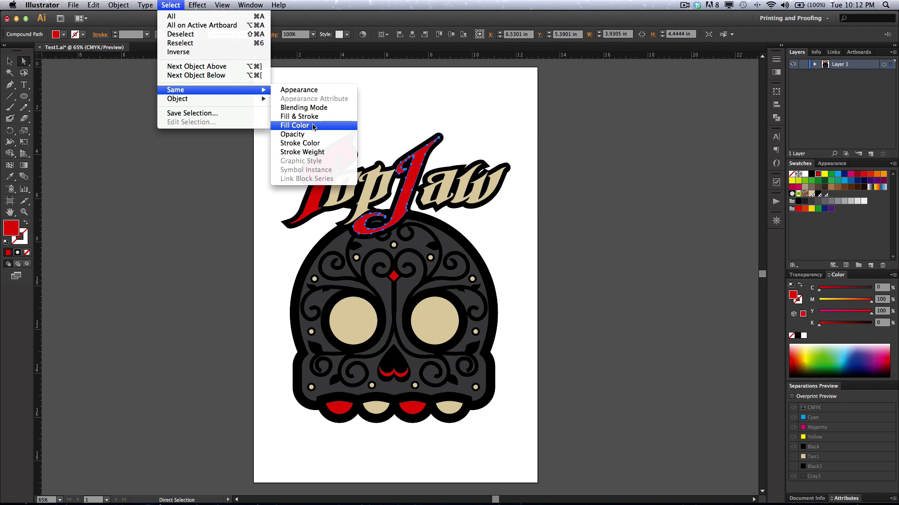
pyautogui.click(313, 127)
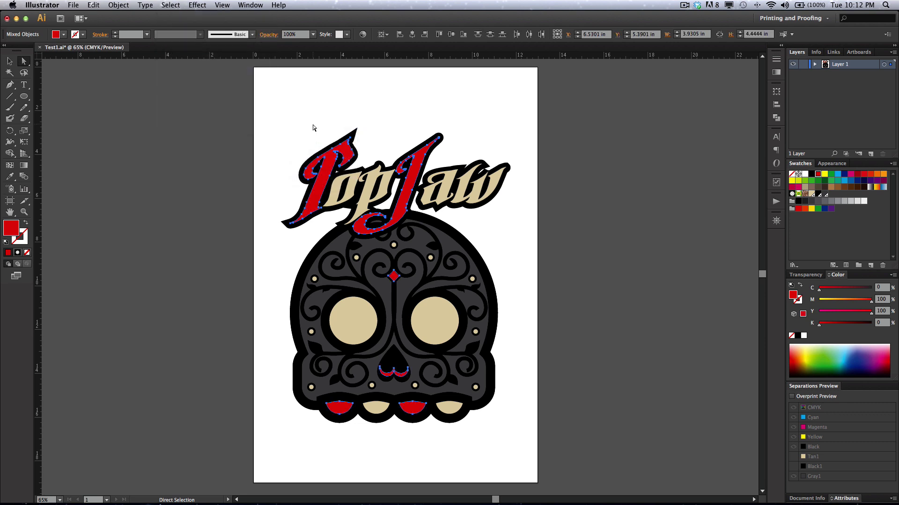
# Create a spot color swatch named Red1 from the selected red fill and place it beside the other spot swatches
pyautogui.click(870, 266)
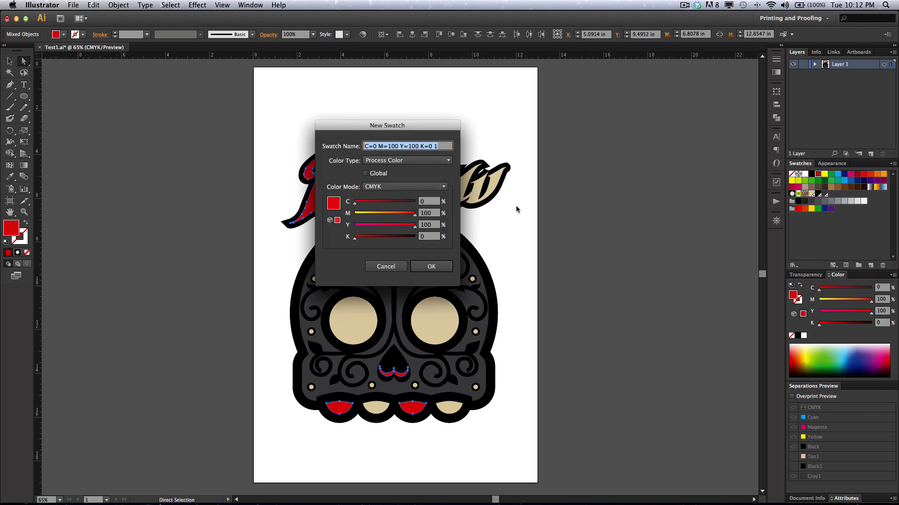
pyautogui.write('Red1')
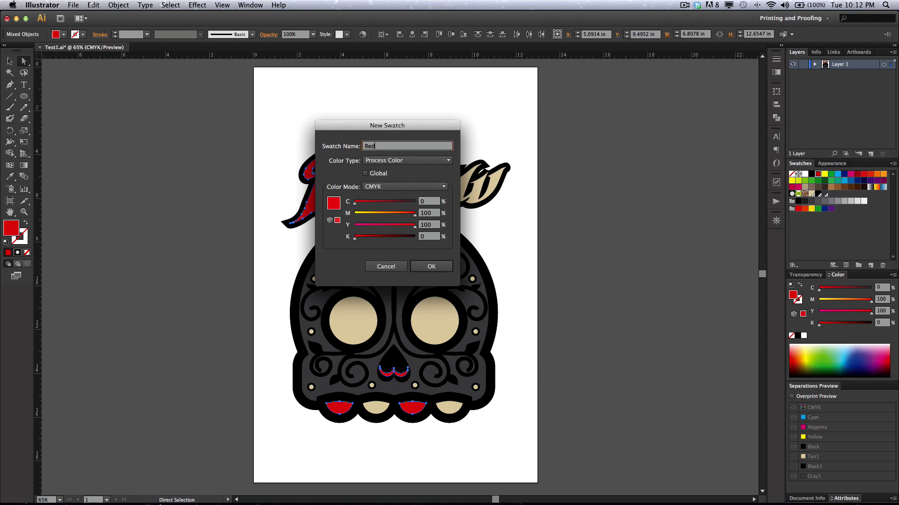
pyautogui.click(414, 161)
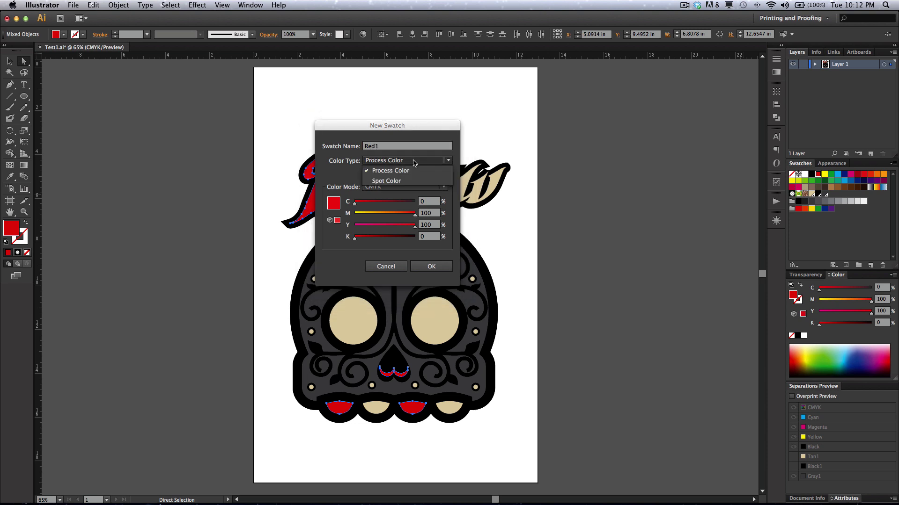
pyautogui.click(414, 182)
pyautogui.click(431, 266)
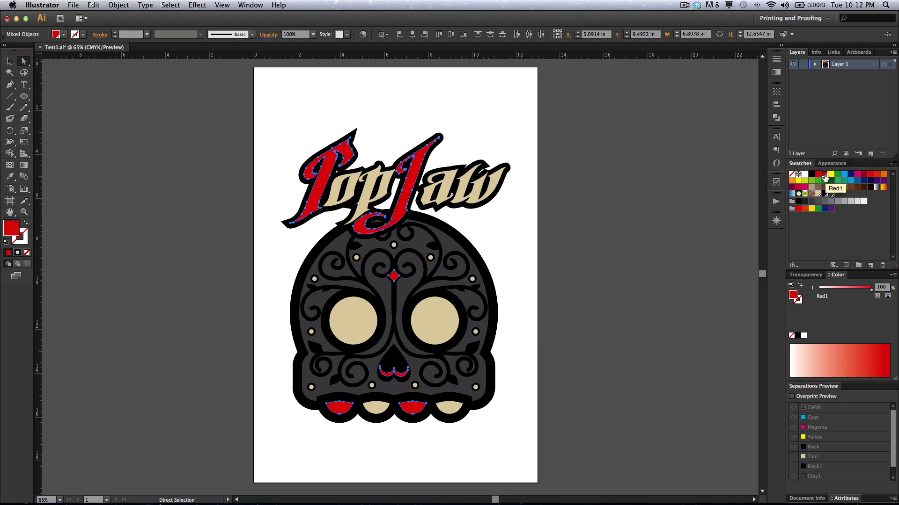
pyautogui.moveTo(825, 178)
pyautogui.mouseDown()
pyautogui.moveTo(843, 196)
pyautogui.moveTo(836, 192)
pyautogui.mouseUp()
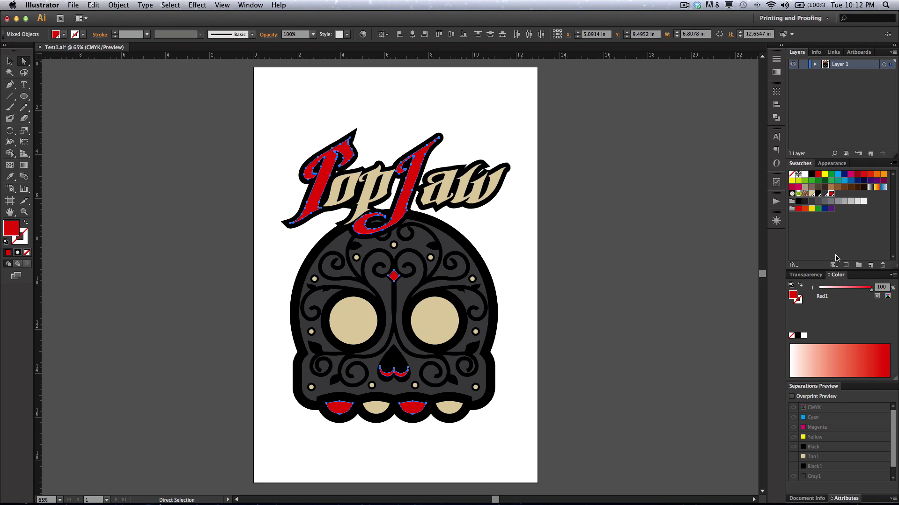
# Turn on Overprint Preview, hide the Gray1 plate to isolate the red artwork, and deselect everything
pyautogui.click(792, 397)
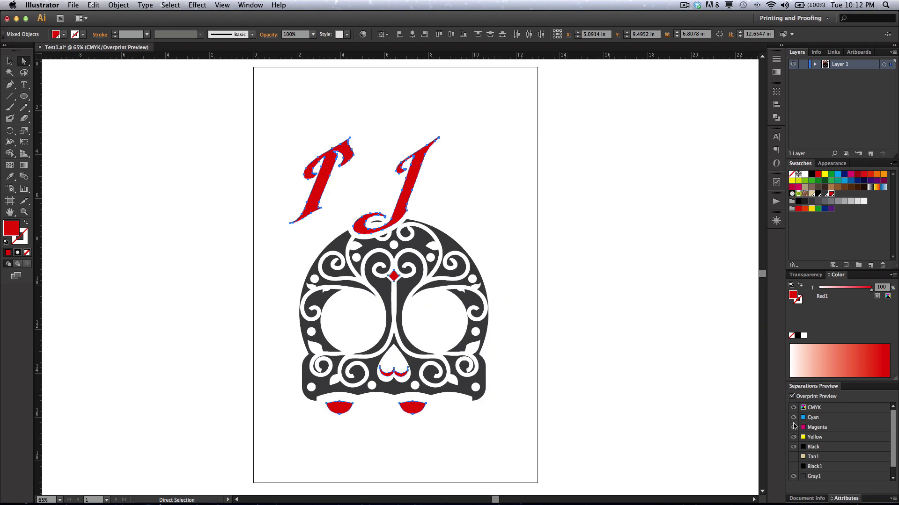
pyautogui.scroll(-1, 795, 473)
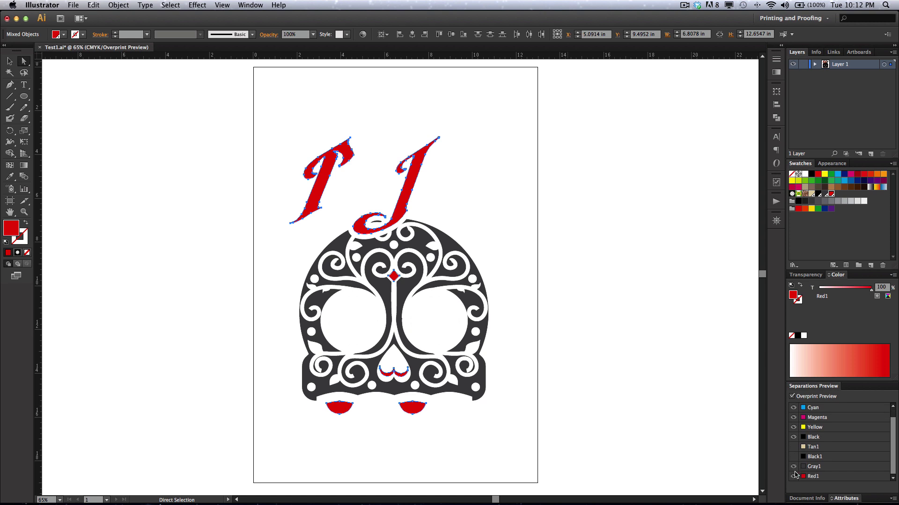
pyautogui.click(793, 467)
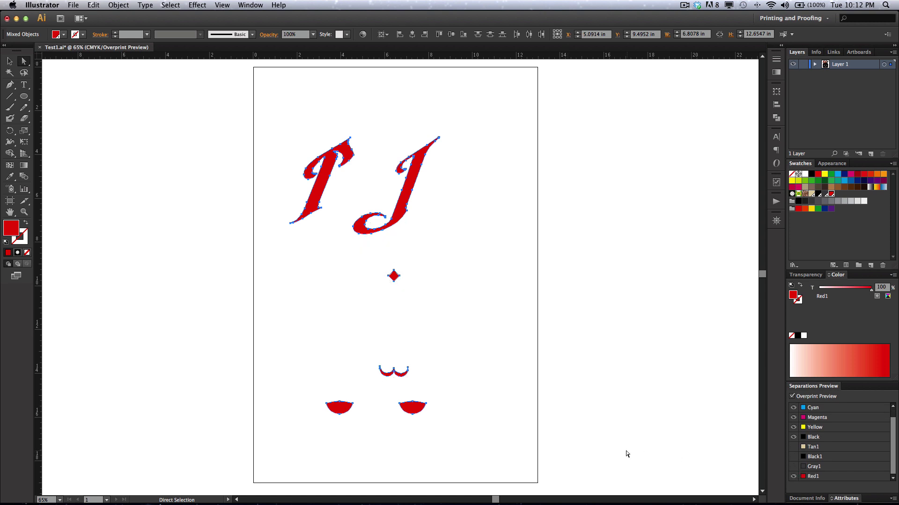
pyautogui.click(738, 396)
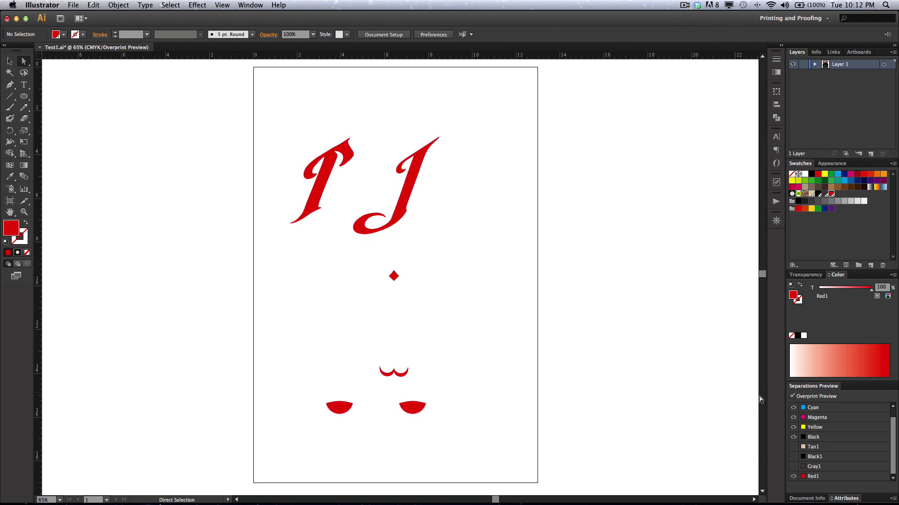
# Toggle the Gray1, Red1, Black1 and Tan1 plates to inspect each separation, then turn Overprint Preview off
pyautogui.click(794, 466)
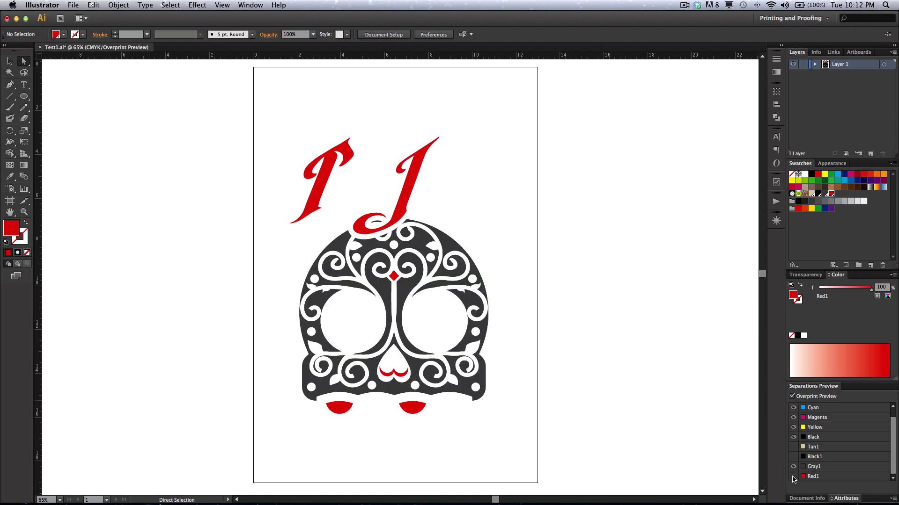
pyautogui.click(793, 477)
pyautogui.click(794, 457)
pyautogui.click(794, 467)
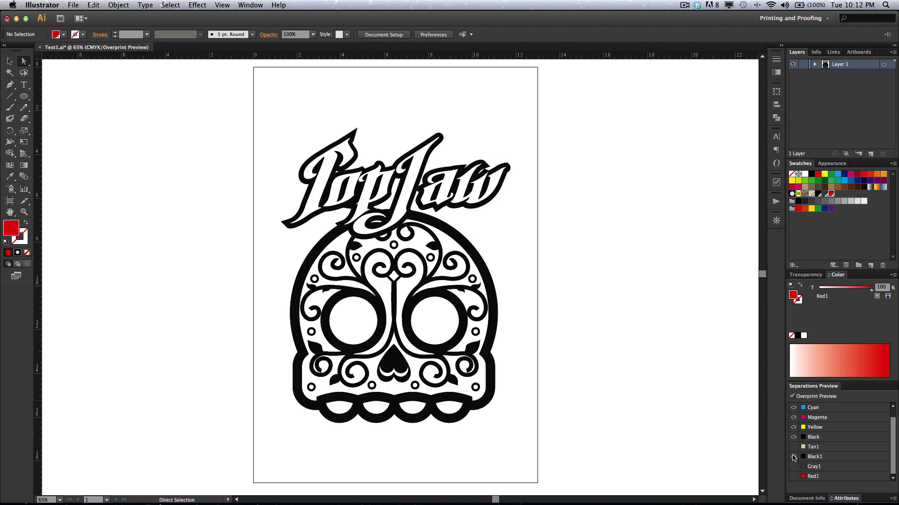
pyautogui.click(793, 447)
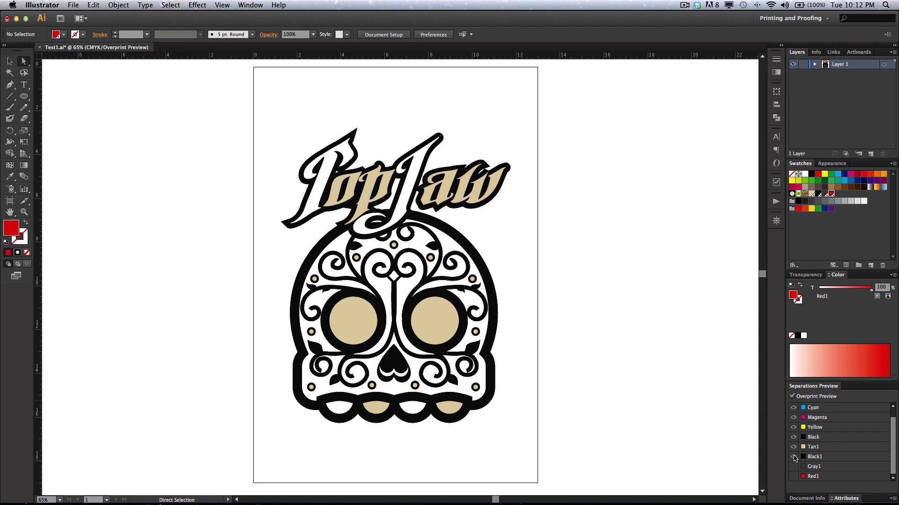
pyautogui.click(793, 456)
pyautogui.click(792, 396)
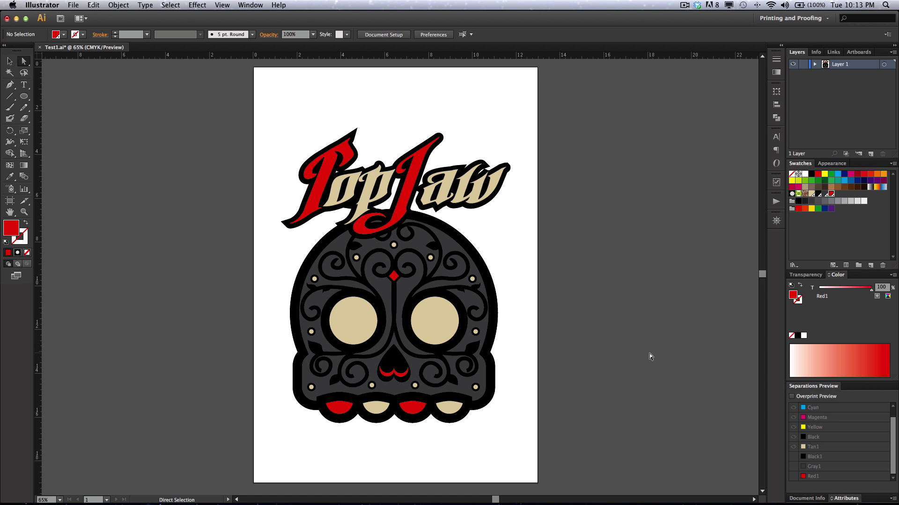
# In the Printing and Proofing workspace, preview the Tan1, Black1, Gray1 and Red1 plates together with Cyan hidden, then turn Overprint Preview off
pyautogui.click(790, 18)
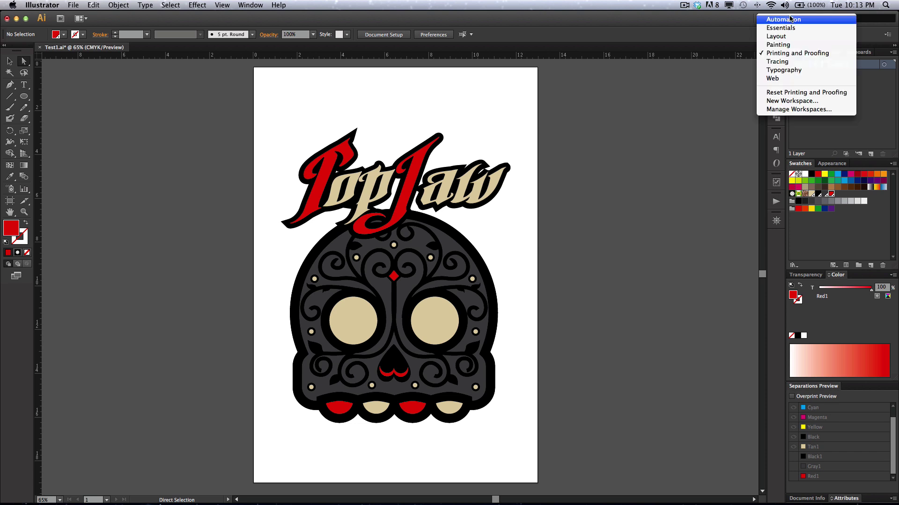
pyautogui.click(787, 54)
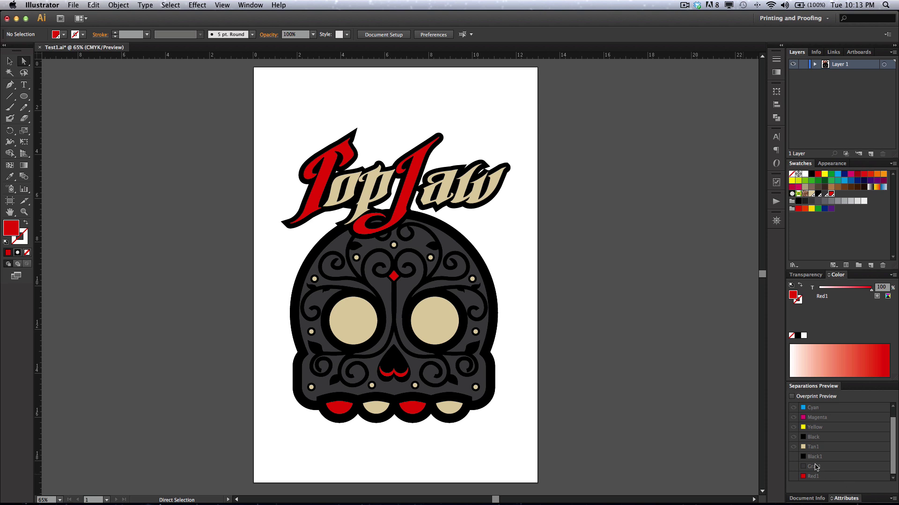
pyautogui.click(792, 397)
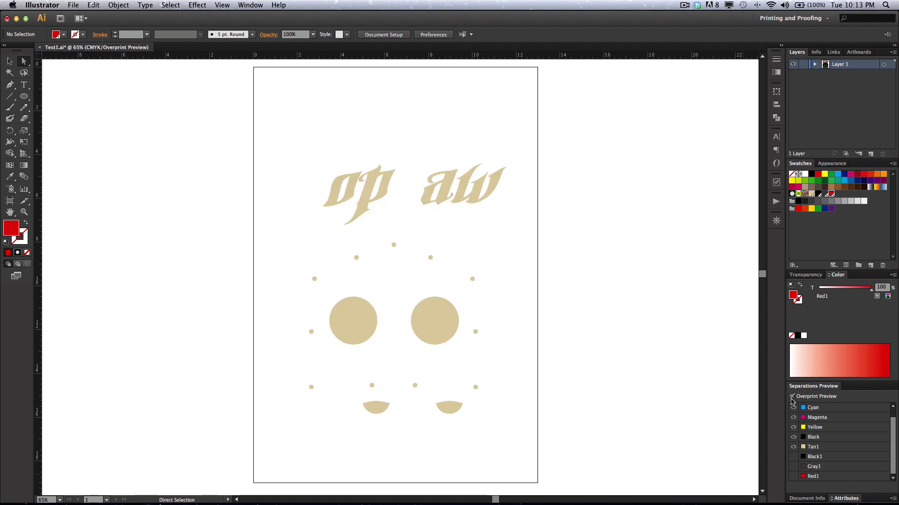
pyautogui.click(794, 457)
pyautogui.click(793, 466)
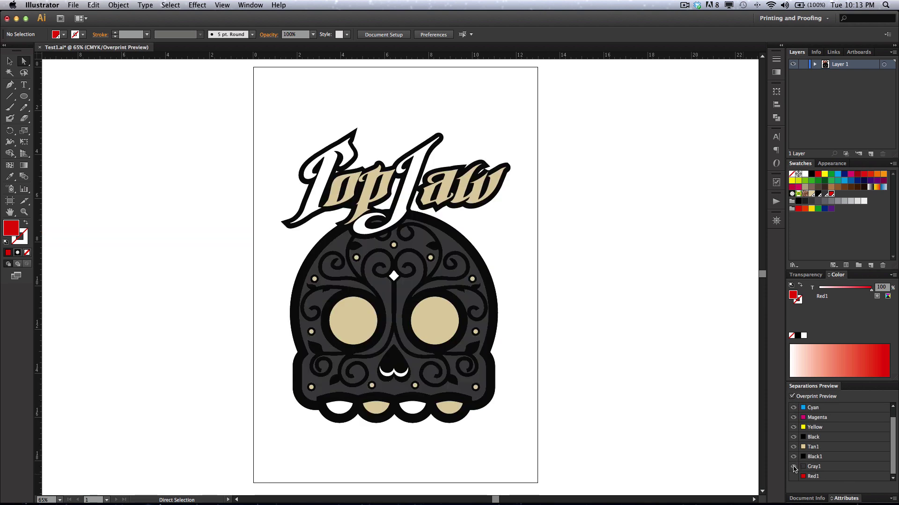
pyautogui.click(793, 476)
pyautogui.click(793, 408)
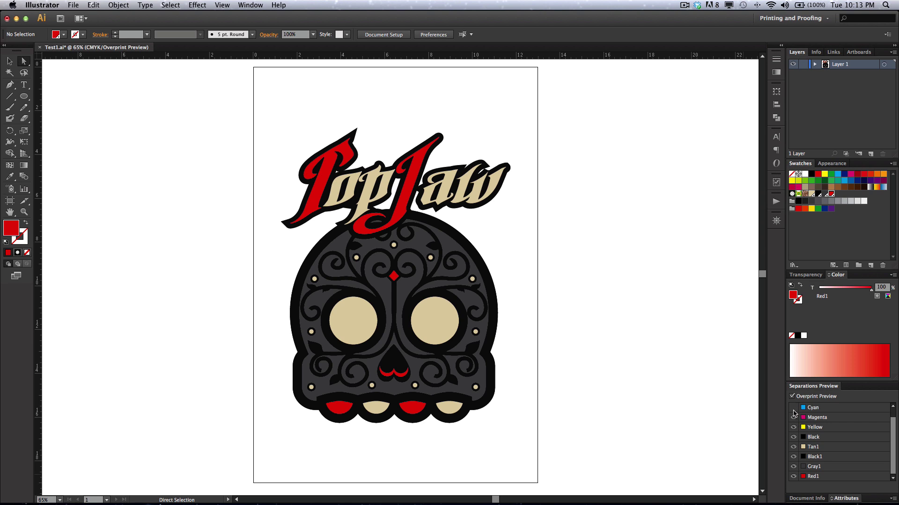
pyautogui.click(792, 397)
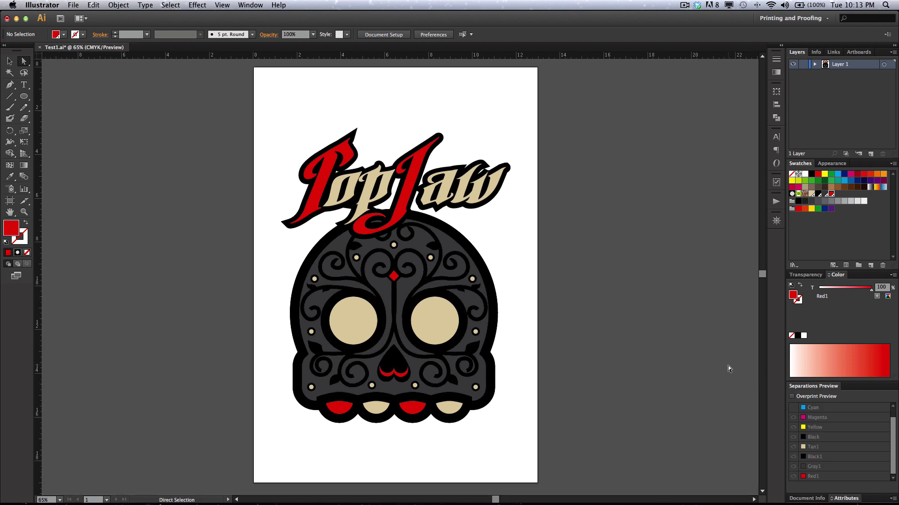